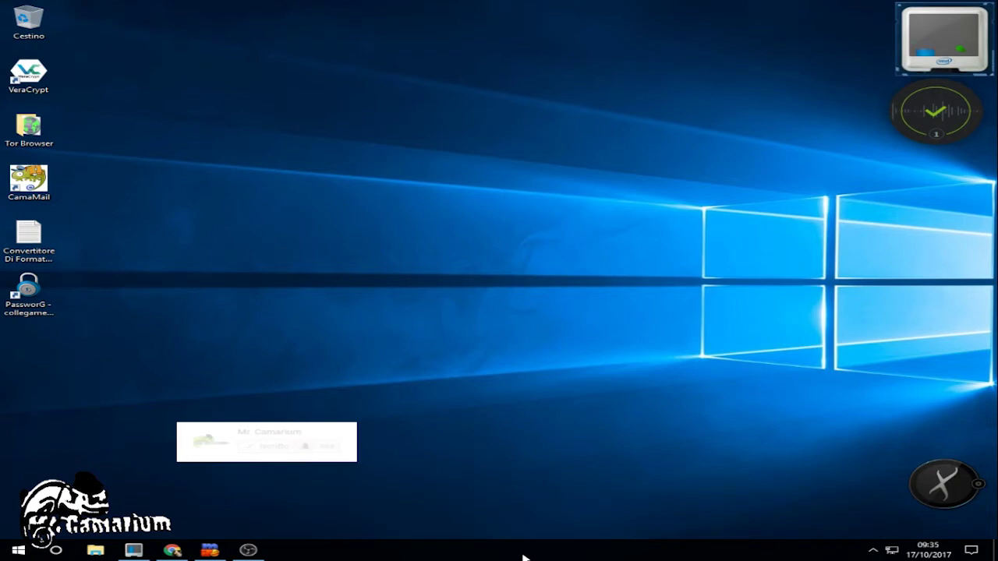
Launch Adobe Photoshop CC 2015 from the Windows Start menu's app list
{"action": "left_click", "coordinate": [18, 550]}
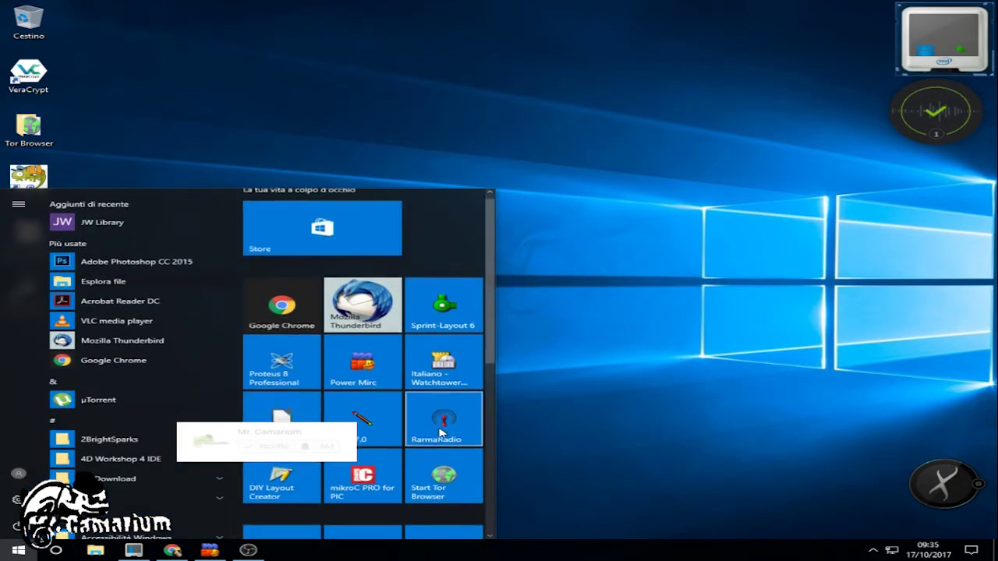
{"action": "scroll", "coordinate": [441, 433], "scroll_direction": "down", "scroll_amount": 5}
{"action": "left_click", "coordinate": [444, 436]}
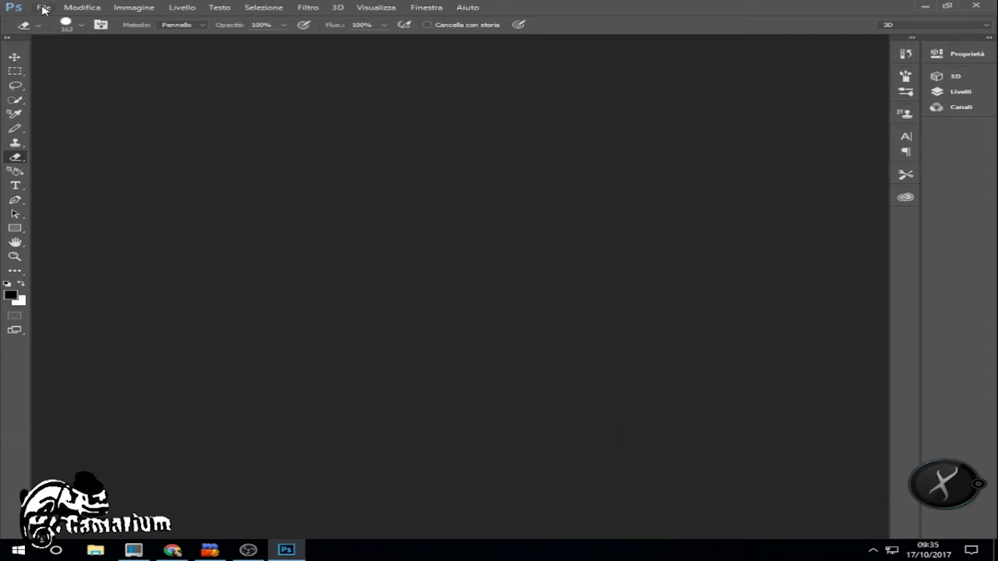
Open Demo.jpg via File > Apri and desaturate it to black and white with Shift+Ctrl+U
{"action": "left_click", "coordinate": [44, 10]}
{"action": "left_click", "coordinate": [62, 31]}
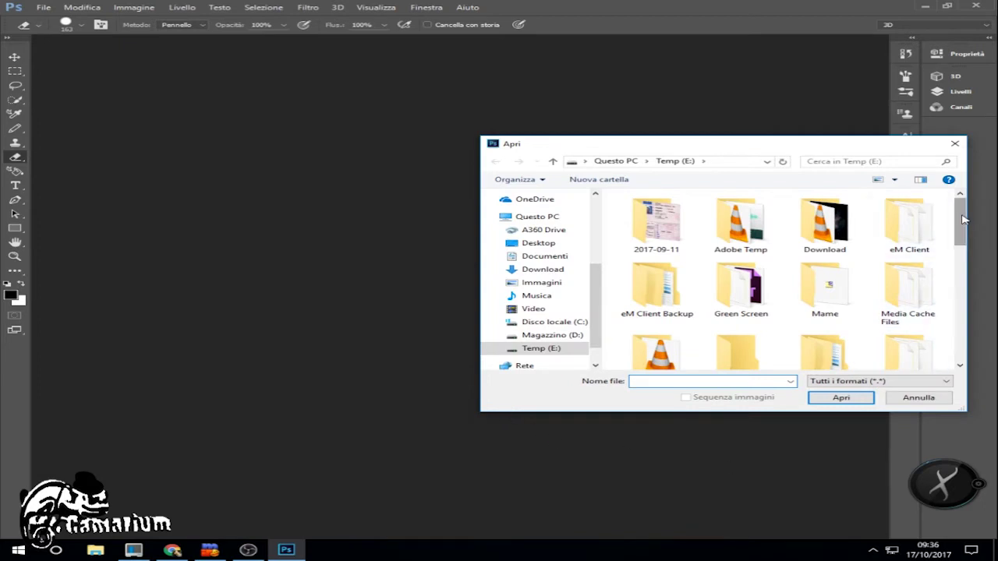
{"action": "left_click_drag", "start_coordinate": [960, 222], "coordinate": [961, 290]}
{"action": "double_click", "coordinate": [907, 234]}
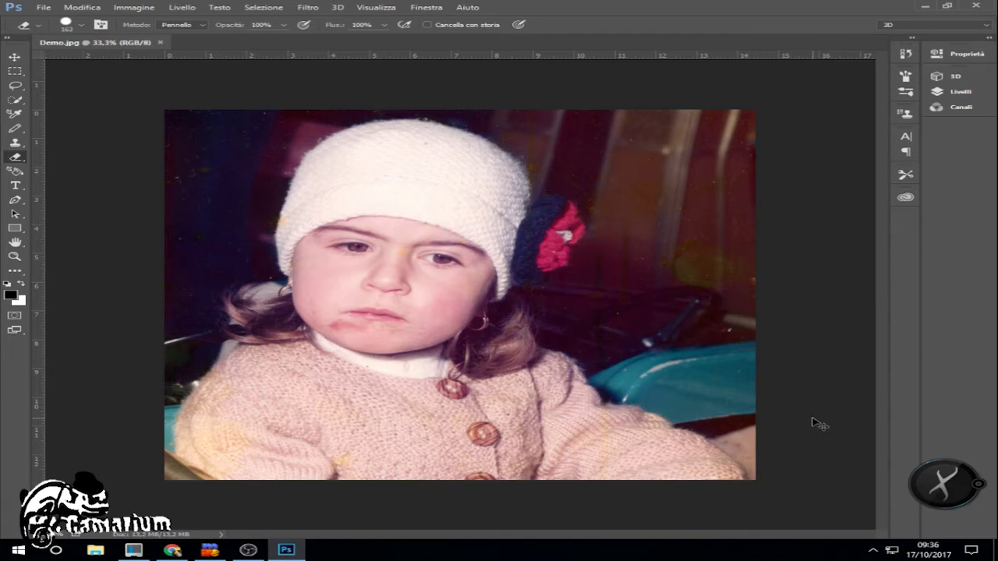
{"action": "key", "text": "ctrl+shift+u"}
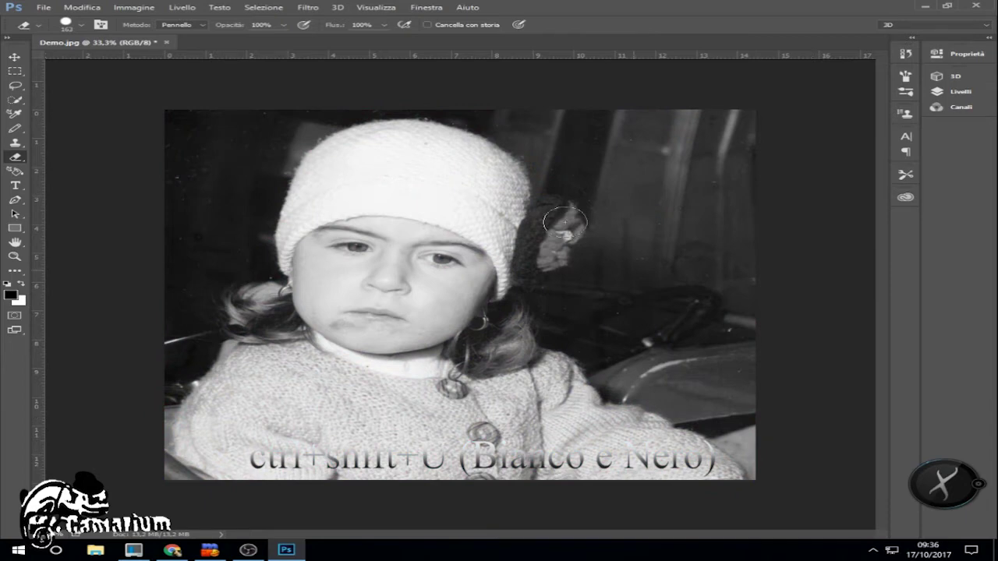
{"action": "left_click", "coordinate": [309, 8]}
Preview the Schizzo > Effetto fotocopia filter on the photo in Galleria filtri
{"action": "left_click", "coordinate": [331, 50]}
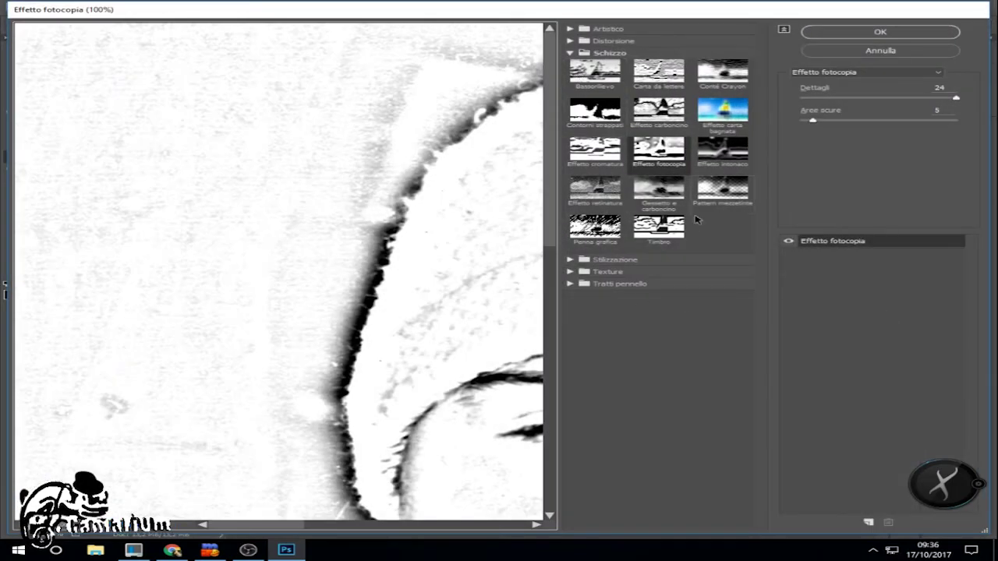
{"action": "left_click", "coordinate": [657, 164]}
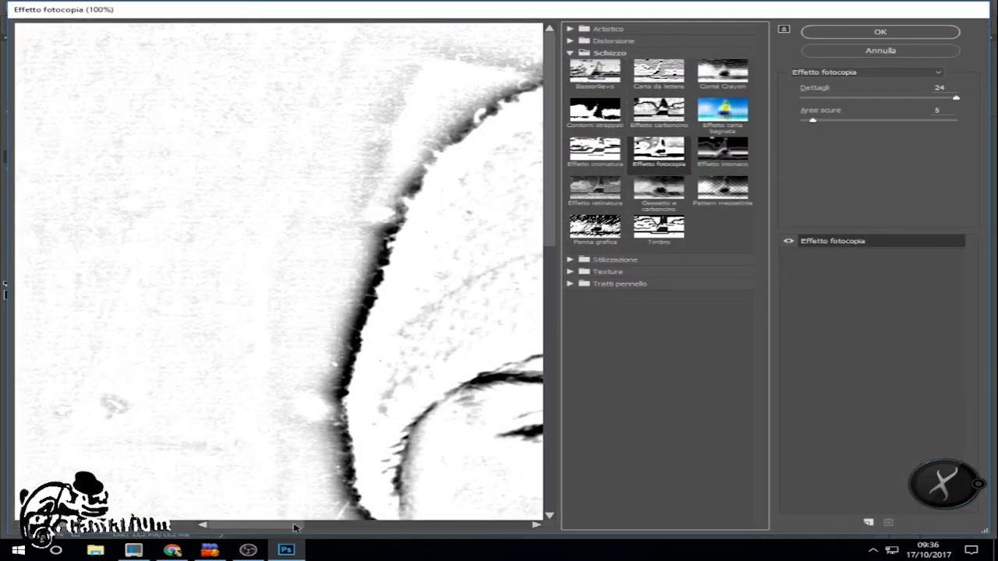
{"action": "scroll", "coordinate": [356, 390], "scroll_direction": "down", "scroll_amount": 1}
{"action": "scroll", "coordinate": [356, 393], "scroll_direction": "up", "scroll_amount": 3}
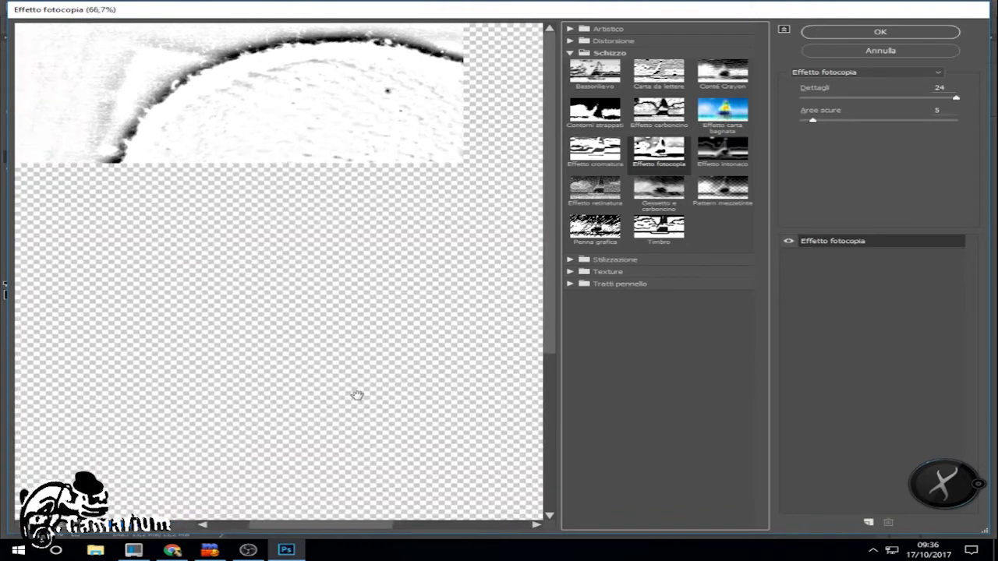
{"action": "scroll", "coordinate": [343, 530], "scroll_direction": "down", "scroll_amount": 1}
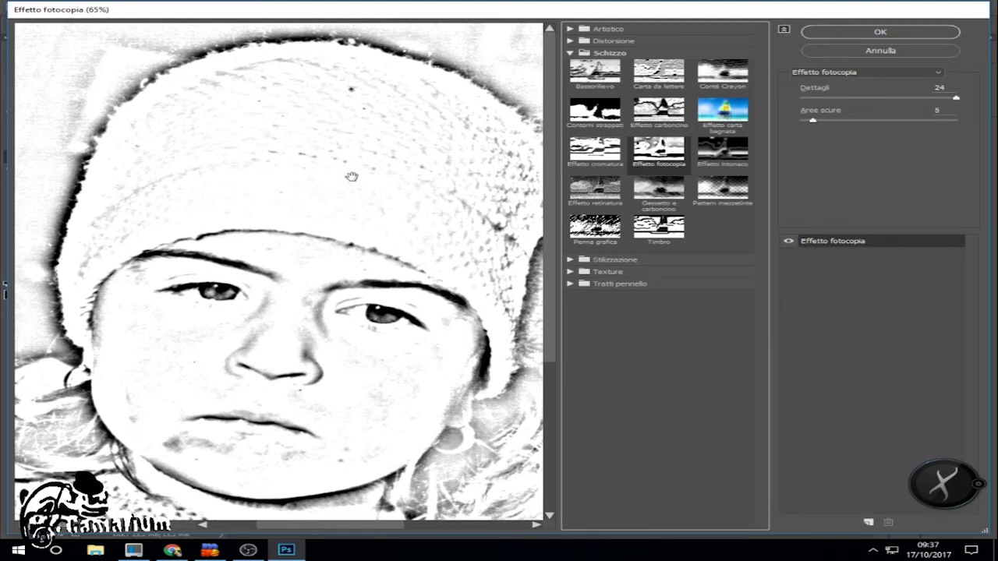
{"action": "left_click", "coordinate": [814, 122]}
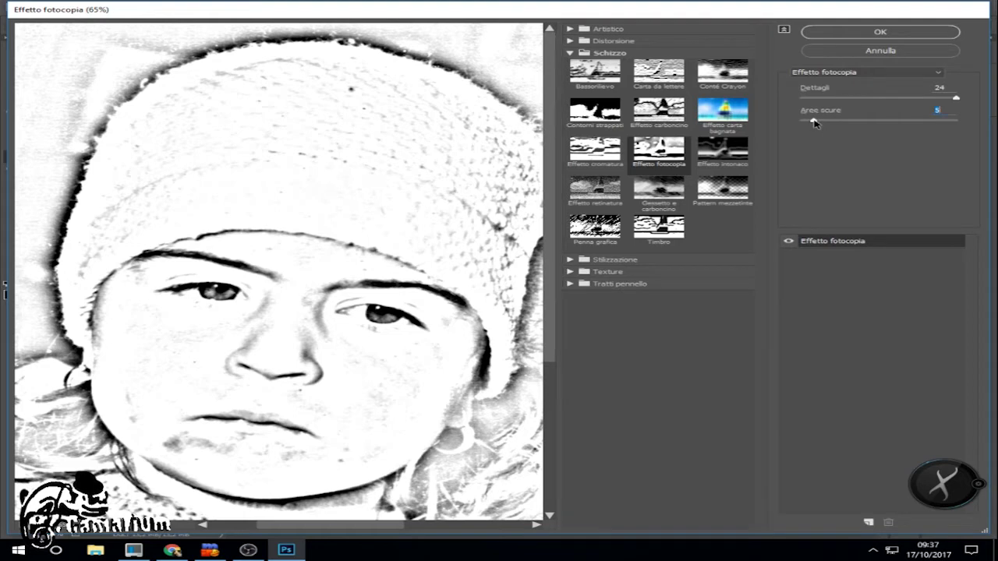
{"action": "left_click_drag", "start_coordinate": [813, 122], "coordinate": [808, 122]}
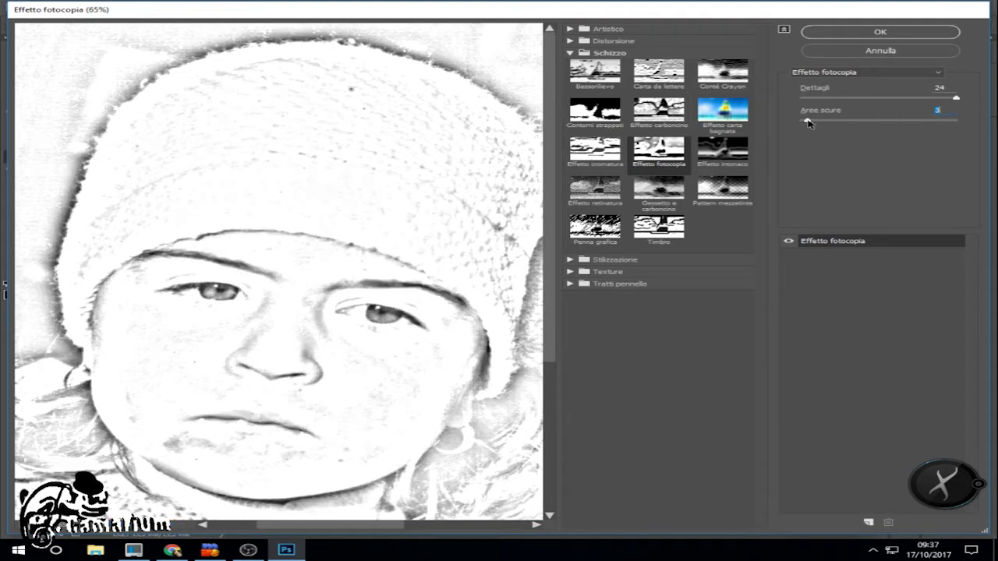
{"action": "left_click_drag", "start_coordinate": [808, 122], "coordinate": [817, 124]}
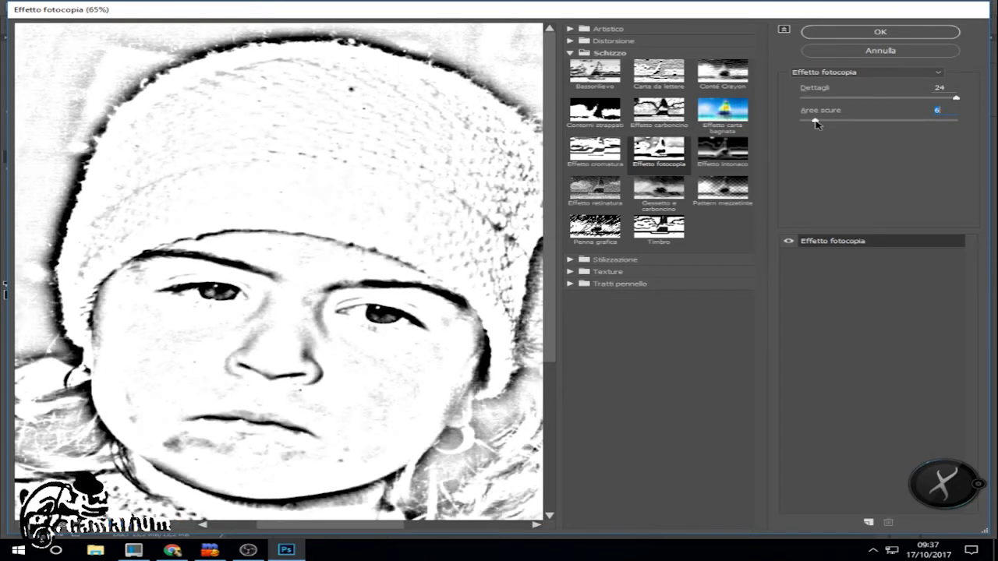
{"action": "left_click_drag", "start_coordinate": [817, 124], "coordinate": [864, 123]}
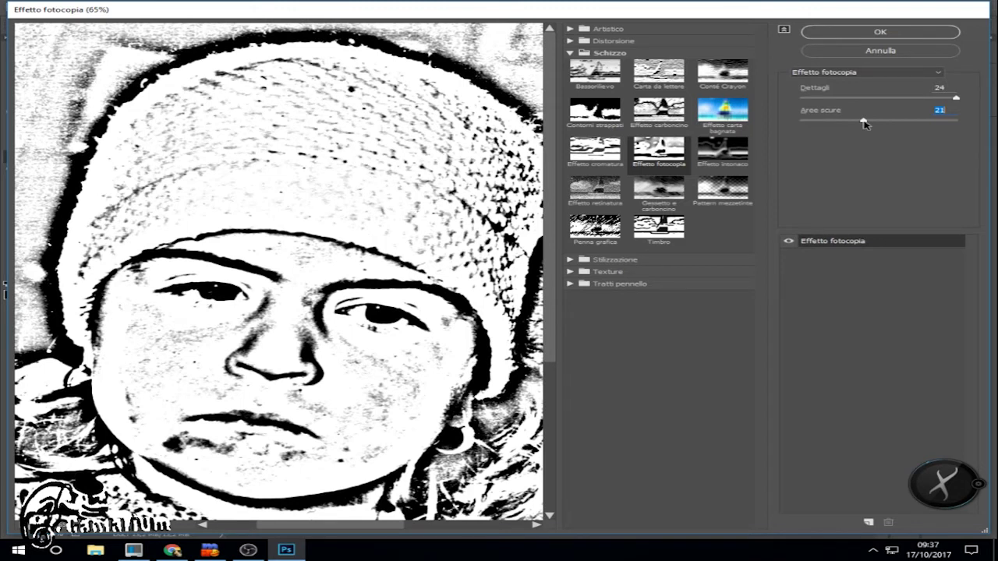
{"action": "left_click_drag", "start_coordinate": [864, 123], "coordinate": [814, 125]}
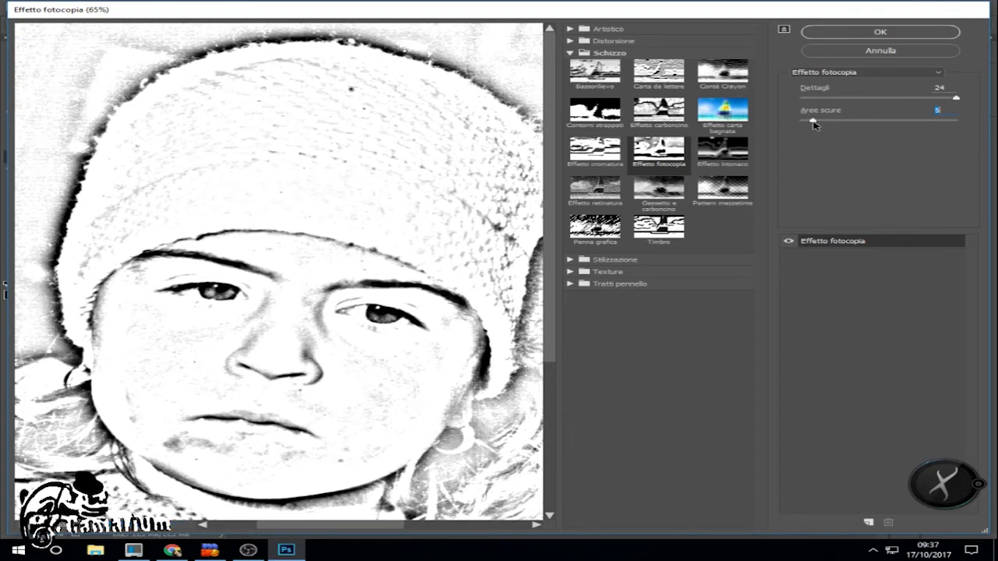
Confirm the Filter Gallery so Effetto fotocopia is applied to Demo.jpg
{"action": "left_click", "coordinate": [870, 33]}
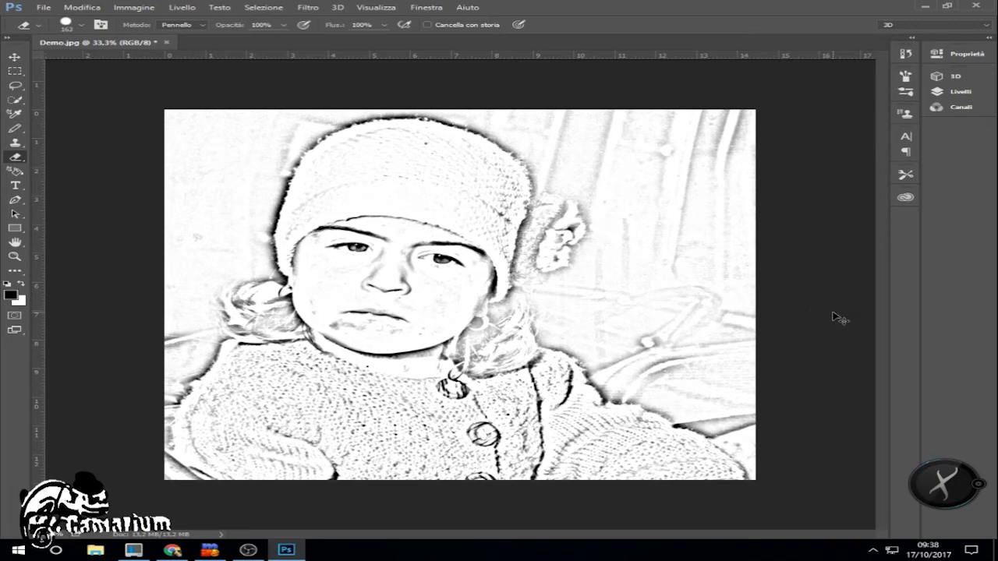
Set the Valori tonali input levels to black 62 and white 233
{"action": "key", "text": "ctrl+l"}
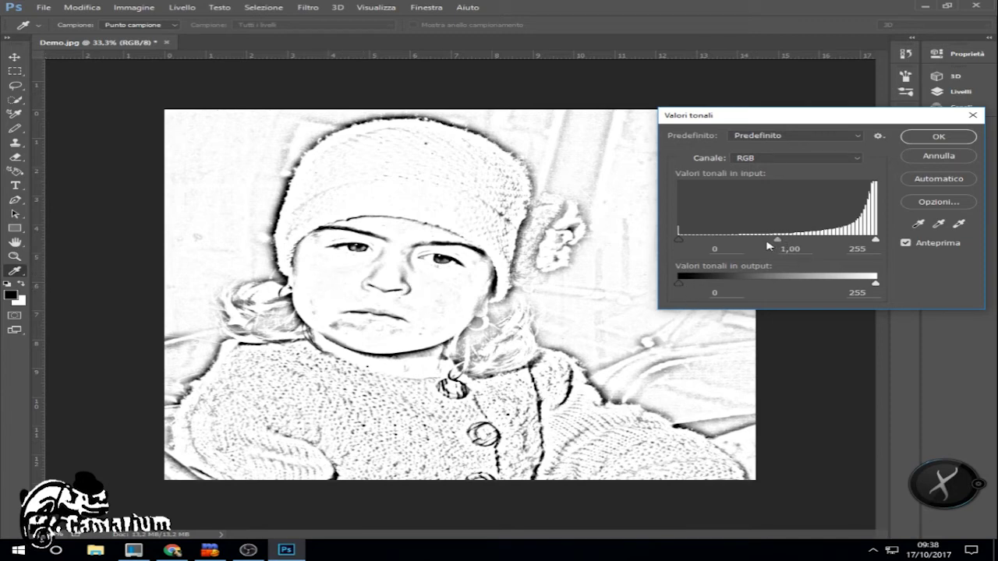
{"action": "left_click_drag", "start_coordinate": [877, 241], "coordinate": [860, 244]}
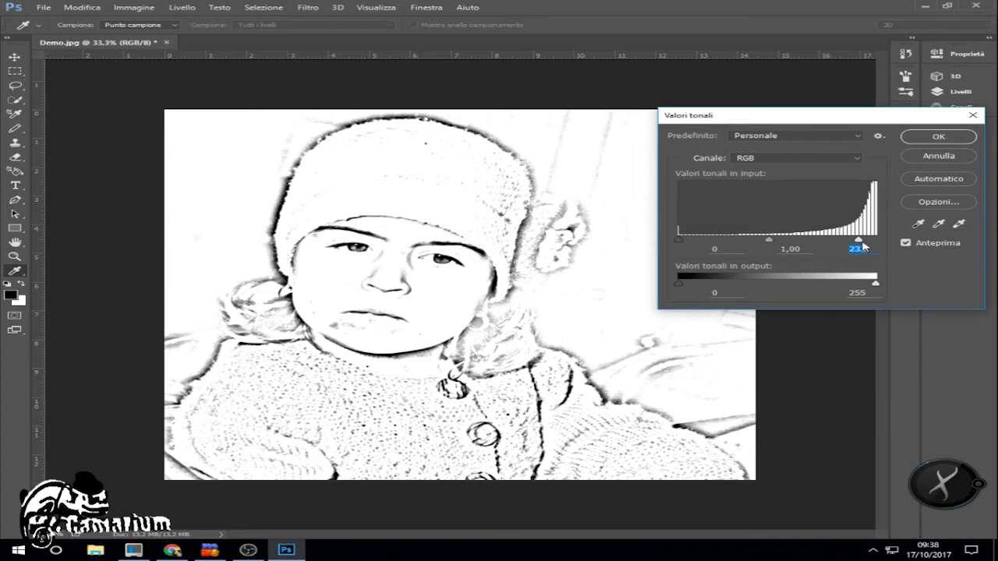
{"action": "left_click_drag", "start_coordinate": [680, 241], "coordinate": [728, 241]}
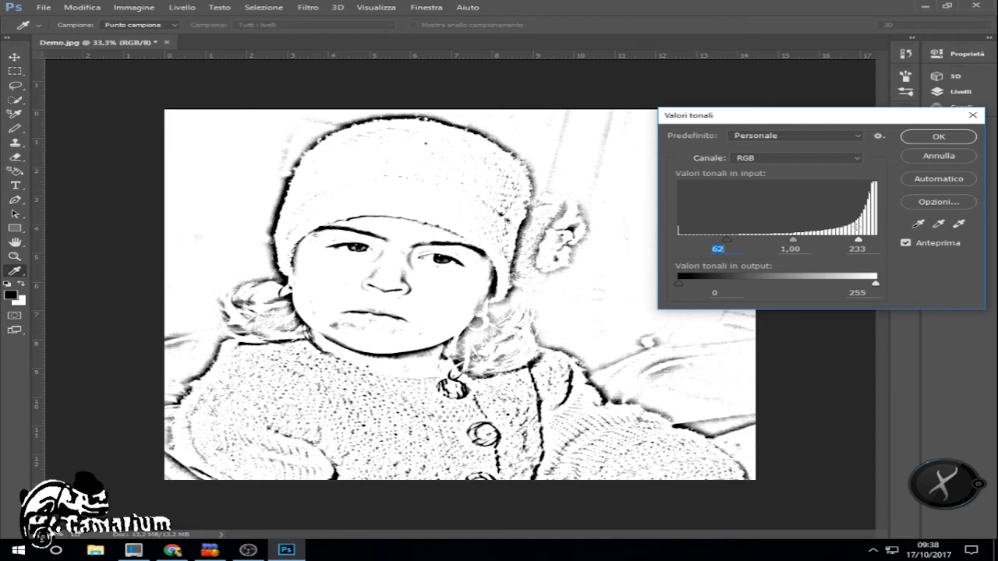
Apply the levels, then erase grey streaks at the top, beside the sweater and around the hat
{"action": "left_click", "coordinate": [938, 137]}
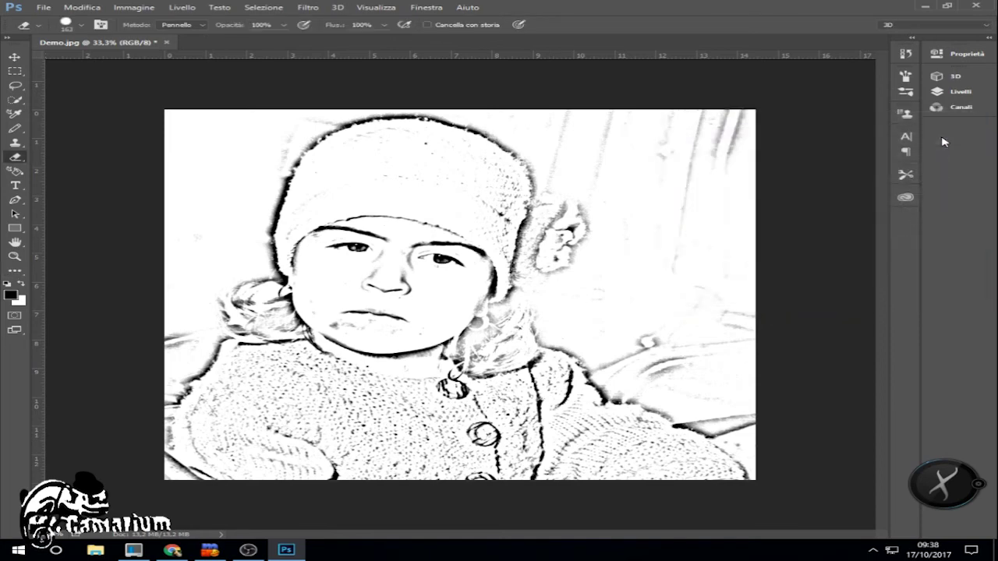
{"action": "left_click", "coordinate": [15, 156]}
{"action": "mouse_move", "coordinate": [679, 130]}
{"action": "left_mouse_down"}
{"action": "mouse_move", "coordinate": [741, 116]}
{"action": "mouse_move", "coordinate": [608, 116]}
{"action": "mouse_move", "coordinate": [665, 140]}
{"action": "mouse_move", "coordinate": [731, 130]}
{"action": "left_mouse_up"}
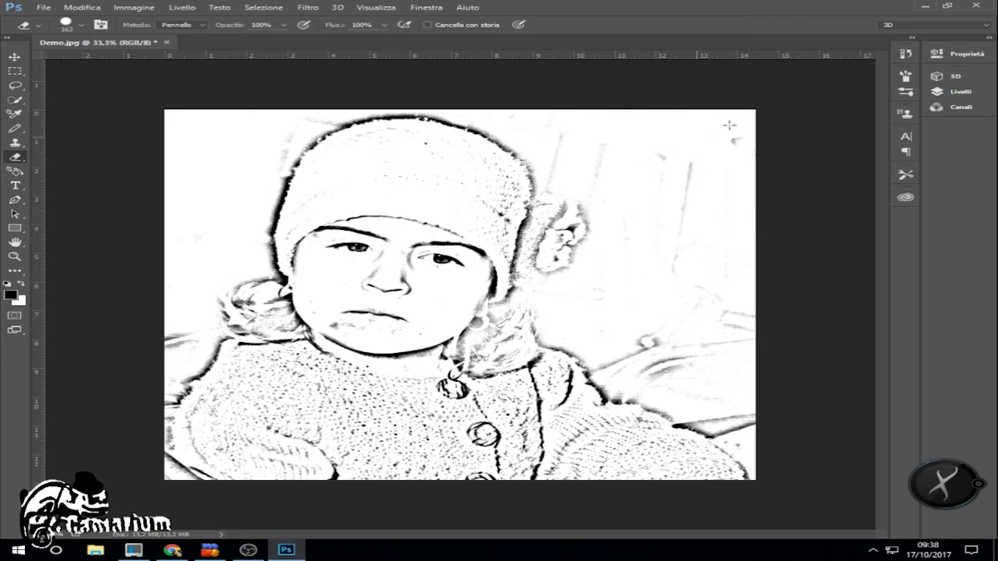
{"action": "mouse_move", "coordinate": [735, 373]}
{"action": "left_mouse_down"}
{"action": "mouse_move", "coordinate": [660, 346]}
{"action": "mouse_move", "coordinate": [693, 292]}
{"action": "mouse_move", "coordinate": [731, 299]}
{"action": "mouse_move", "coordinate": [678, 160]}
{"action": "mouse_move", "coordinate": [577, 124]}
{"action": "mouse_move", "coordinate": [513, 118]}
{"action": "mouse_move", "coordinate": [600, 178]}
{"action": "mouse_move", "coordinate": [557, 167]}
{"action": "mouse_move", "coordinate": [585, 191]}
{"action": "mouse_move", "coordinate": [594, 221]}
{"action": "mouse_move", "coordinate": [546, 191]}
{"action": "mouse_move", "coordinate": [558, 211]}
{"action": "mouse_move", "coordinate": [535, 265]}
{"action": "mouse_move", "coordinate": [651, 178]}
{"action": "mouse_move", "coordinate": [674, 189]}
{"action": "mouse_move", "coordinate": [632, 297]}
{"action": "mouse_move", "coordinate": [596, 298]}
{"action": "mouse_move", "coordinate": [679, 239]}
{"action": "mouse_move", "coordinate": [673, 198]}
{"action": "mouse_move", "coordinate": [668, 268]}
{"action": "mouse_move", "coordinate": [579, 325]}
{"action": "mouse_move", "coordinate": [634, 362]}
{"action": "mouse_move", "coordinate": [628, 380]}
{"action": "mouse_move", "coordinate": [747, 403]}
{"action": "mouse_move", "coordinate": [699, 408]}
{"action": "mouse_move", "coordinate": [751, 429]}
{"action": "left_mouse_up"}
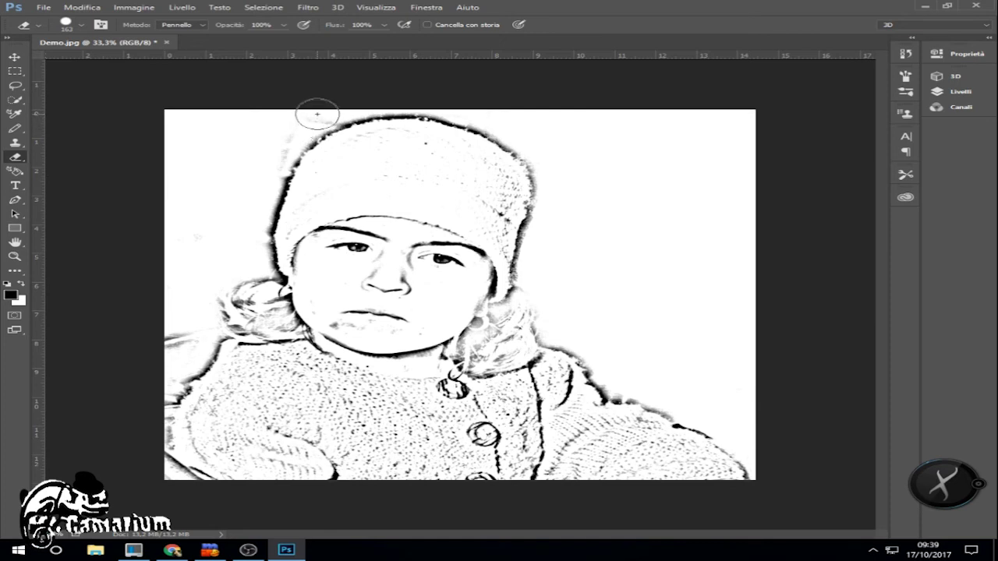
{"action": "mouse_move", "coordinate": [318, 115]}
{"action": "left_mouse_down"}
{"action": "mouse_move", "coordinate": [230, 194]}
{"action": "mouse_move", "coordinate": [185, 330]}
{"action": "mouse_move", "coordinate": [155, 376]}
{"action": "left_mouse_up"}
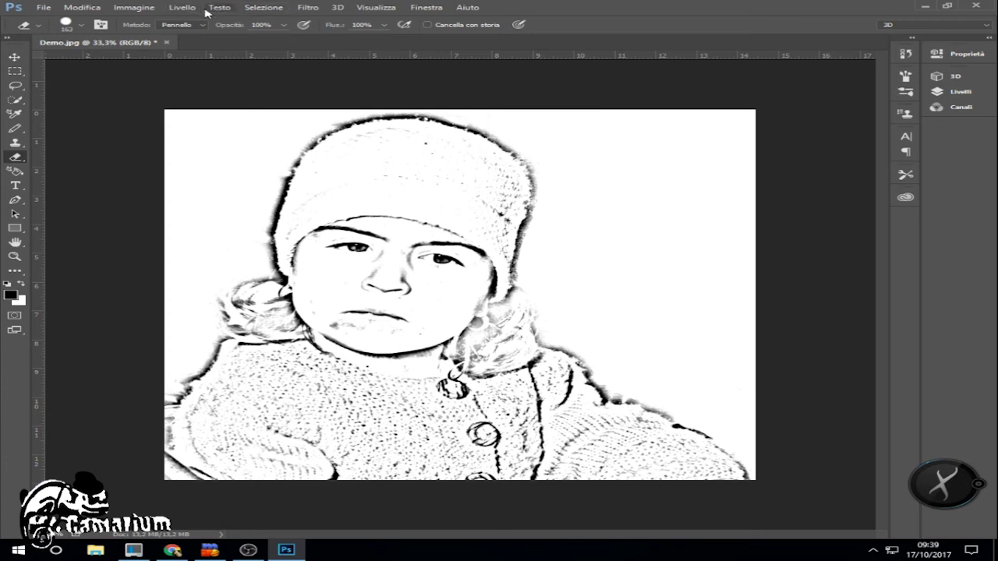
Flip the canvas with Immagine > Rotazione immagine > Rifletti quadro orizzontale
{"action": "left_click", "coordinate": [134, 8]}
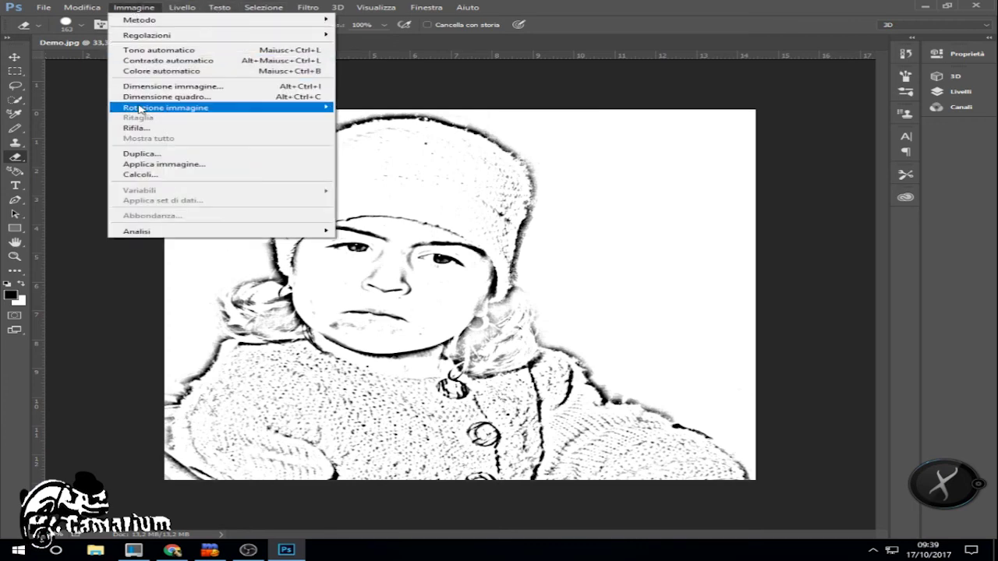
{"action": "mouse_move", "coordinate": [165, 107]}
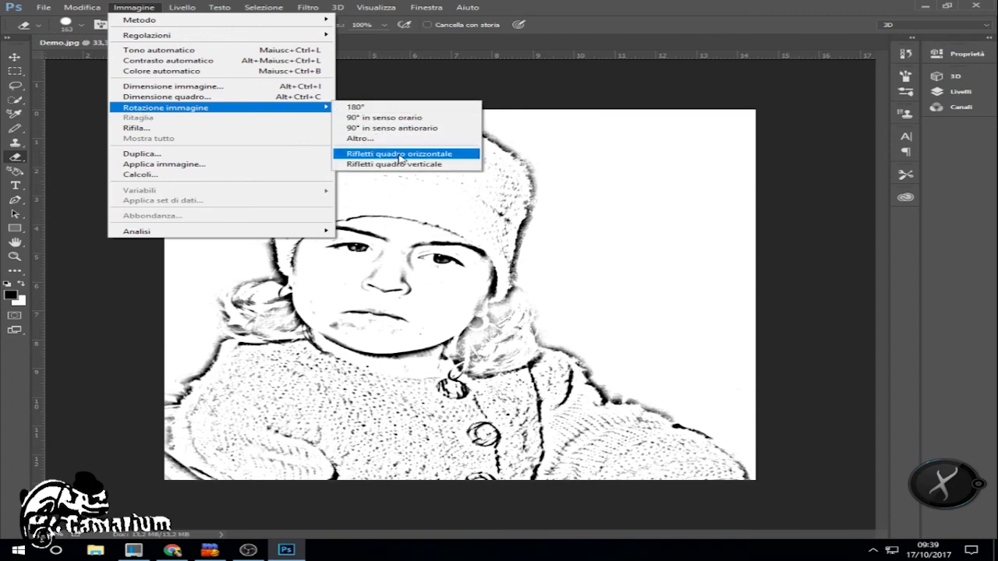
{"action": "left_click", "coordinate": [389, 159]}
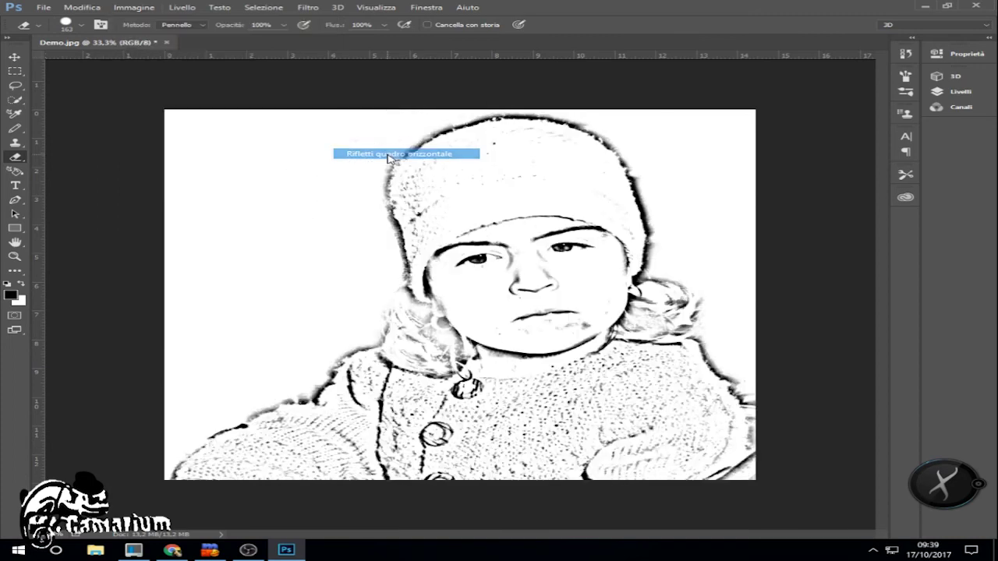